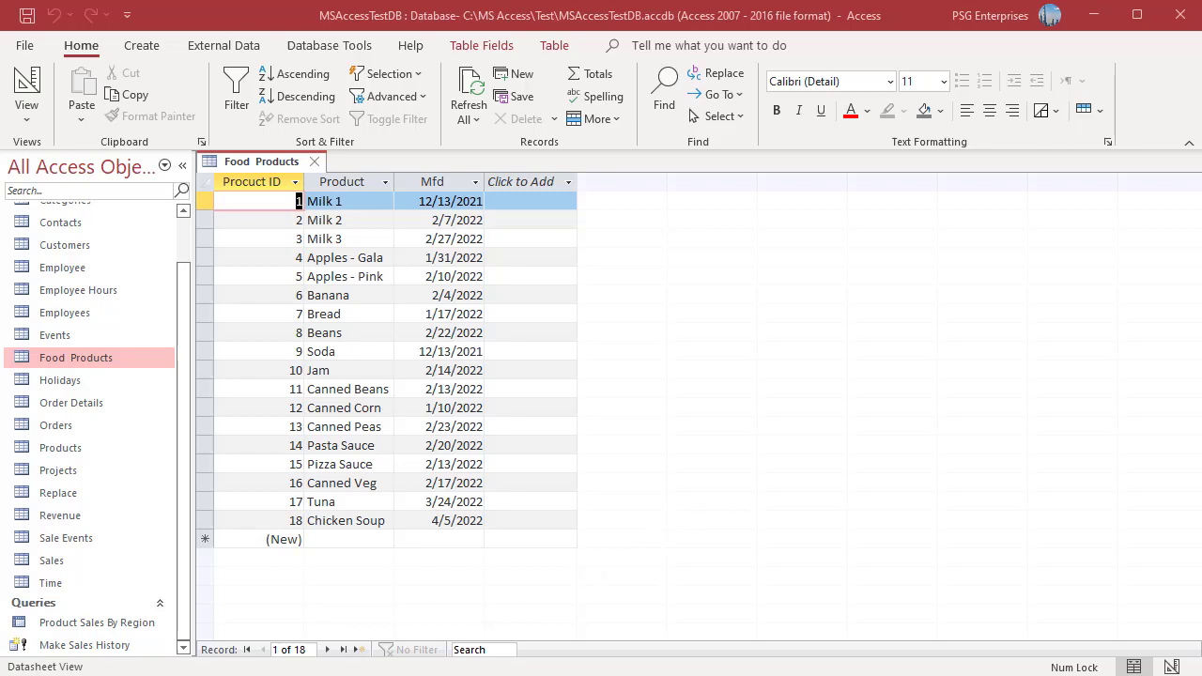
Close the Food Products table after reviewing its 18 products and Mfd dates.
key("ctrl+w")
Start a new design-view query on Food Products with the Procuct ID, Product and Mfd fields.
left_click(142, 45)
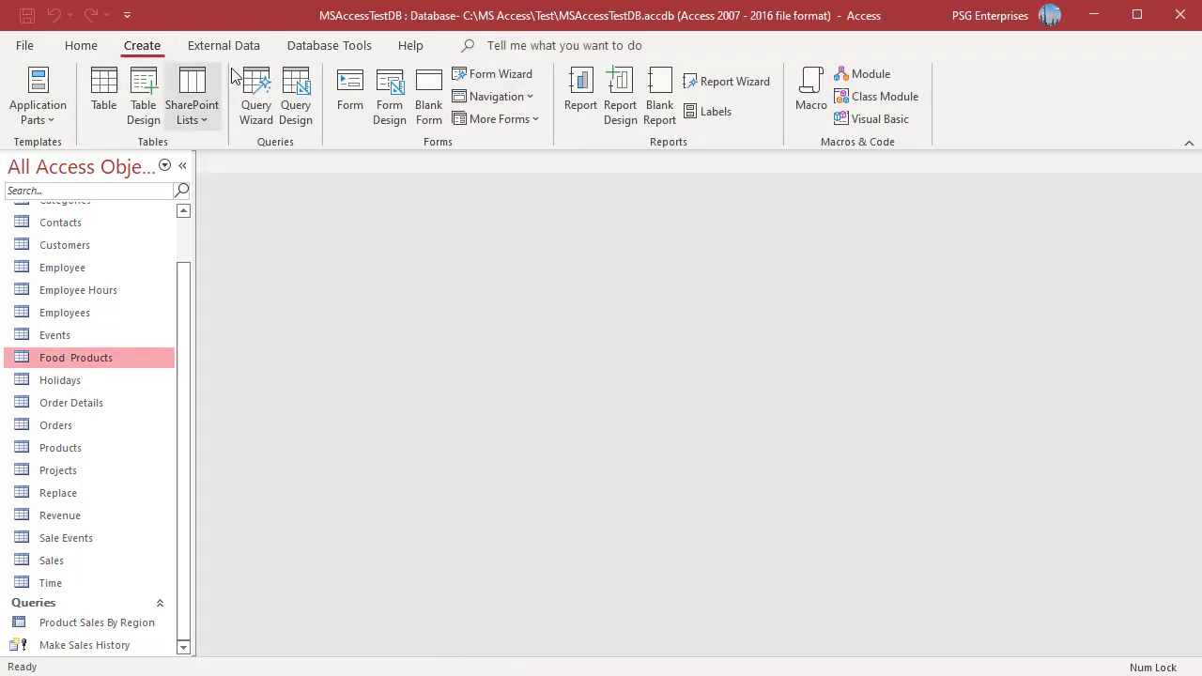
left_click(296, 108)
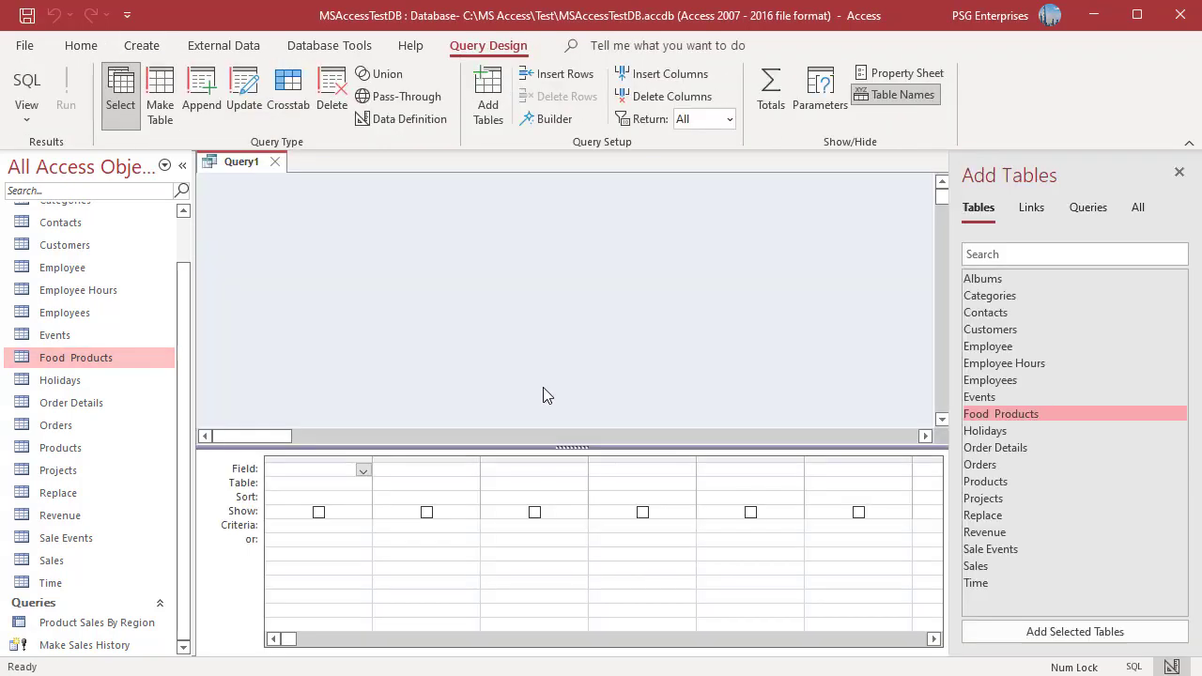
double_click(994, 413)
double_click(296, 237)
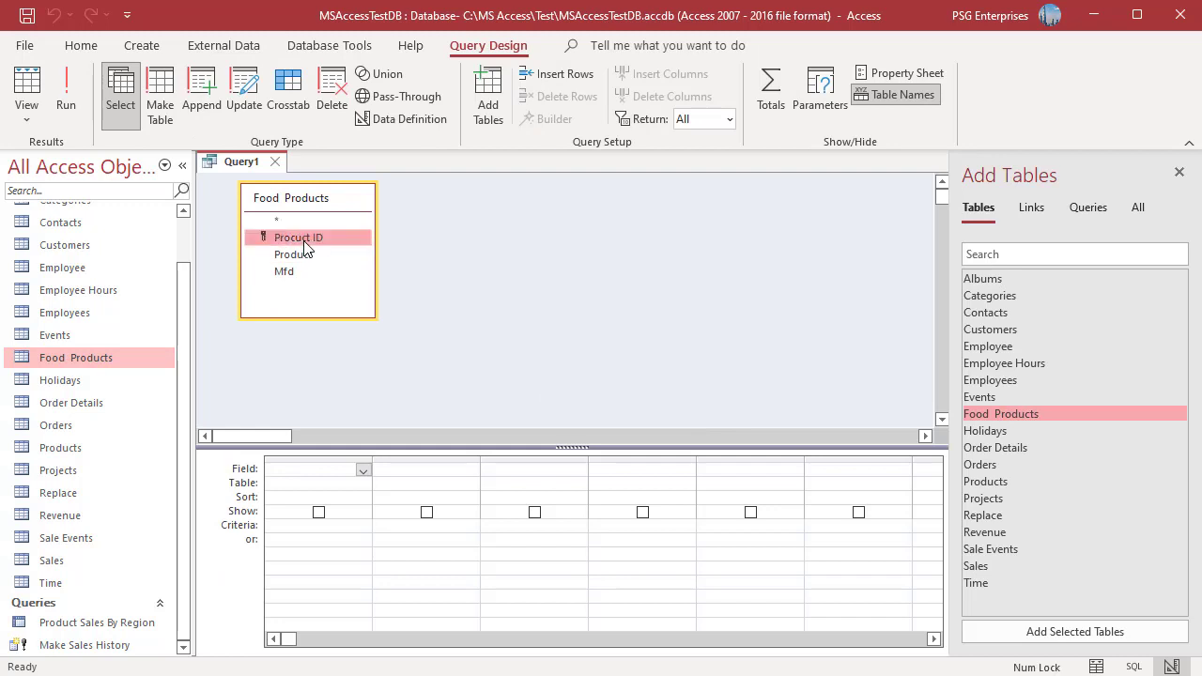
double_click(293, 255)
left_click(291, 276)
double_click(293, 273)
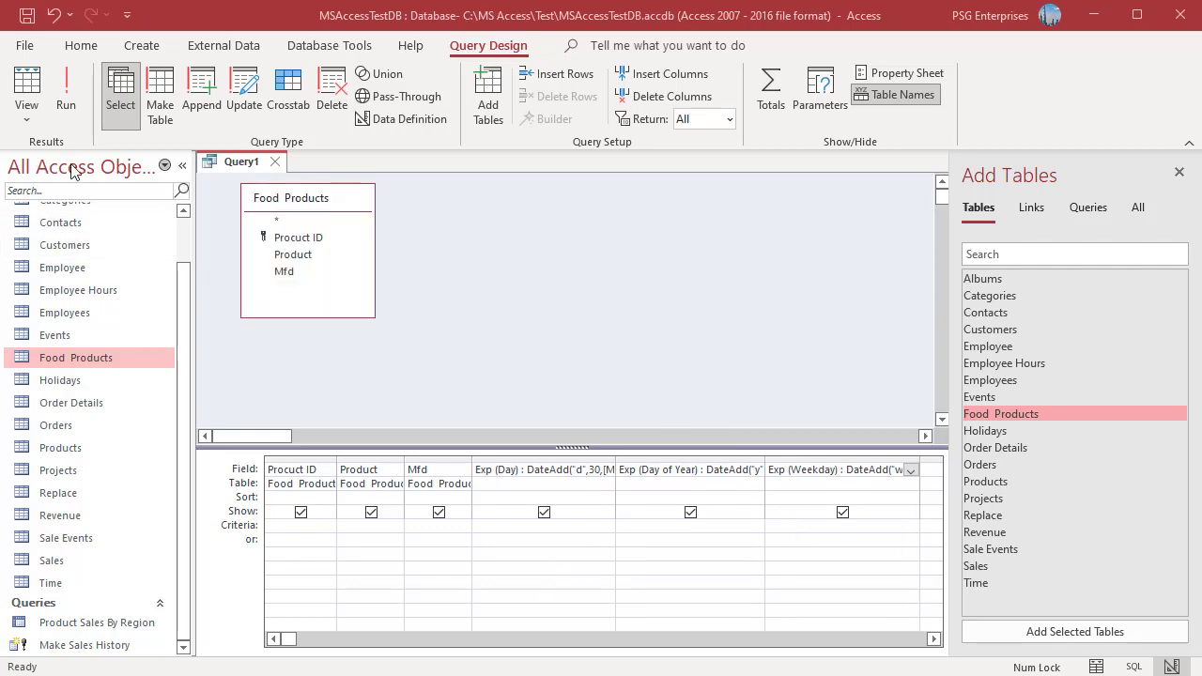
Run the query for the day results, then again for the 1 Year, 1 Quarter and 1 Month columns.
left_click(62, 97)
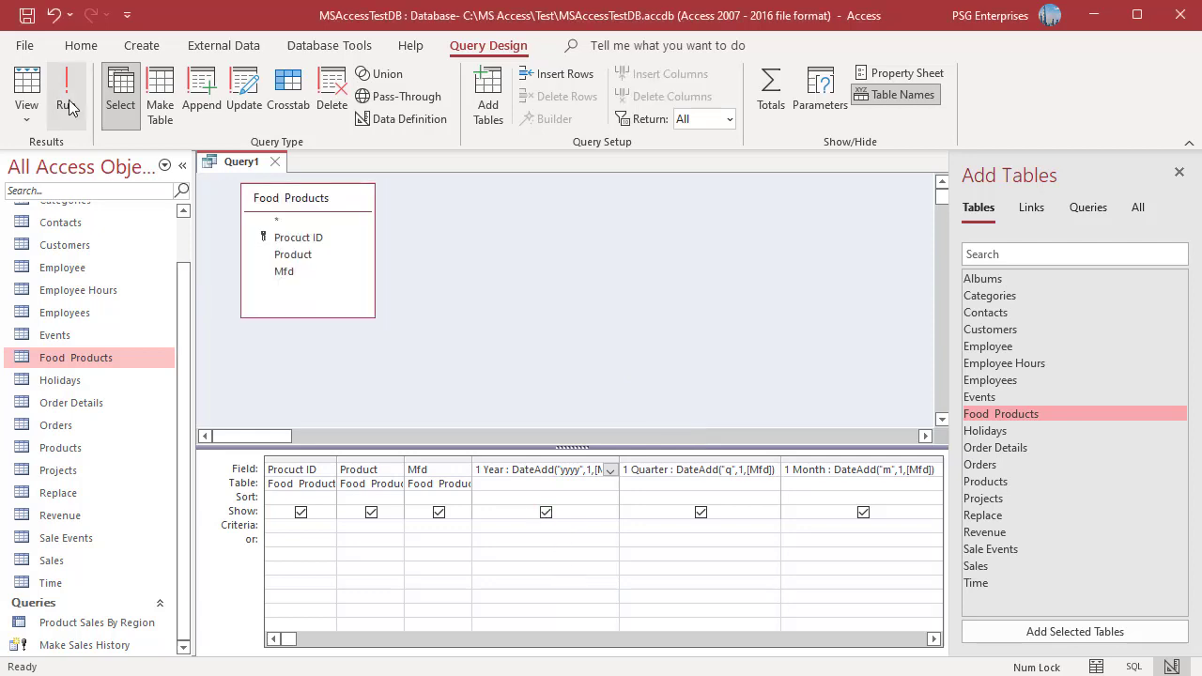
left_click(66, 100)
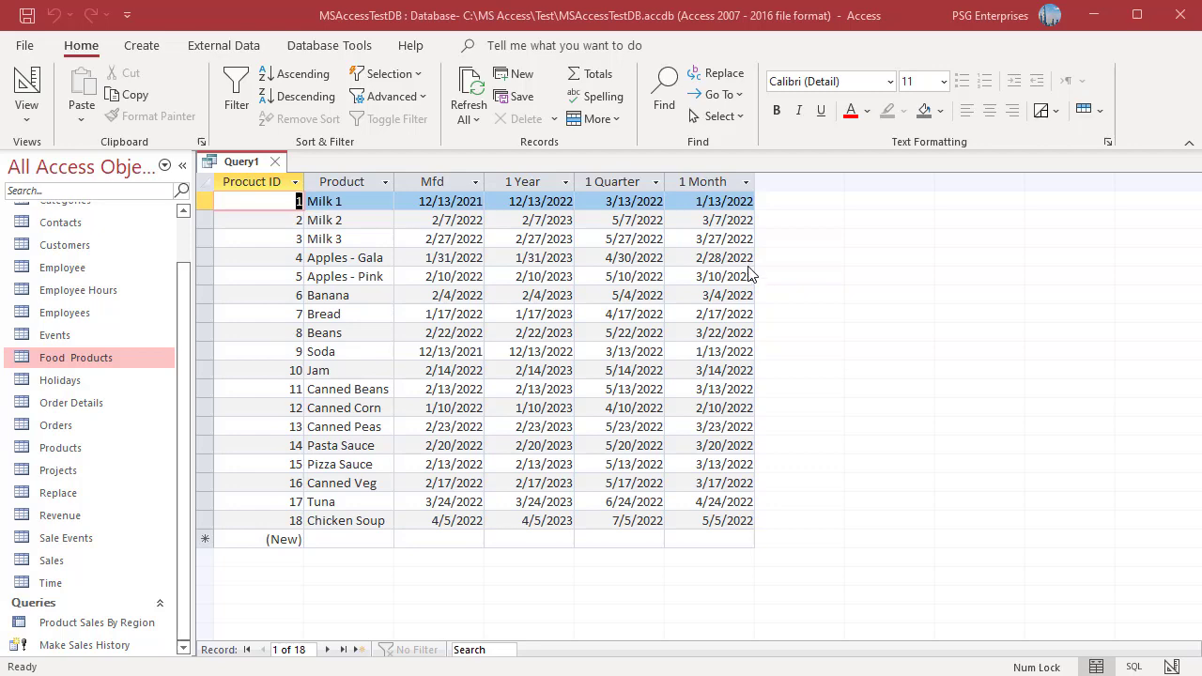
Add a 2 Weeks column giving Mfd plus two weeks in the fourth field, then run the query.
left_click(1170, 667)
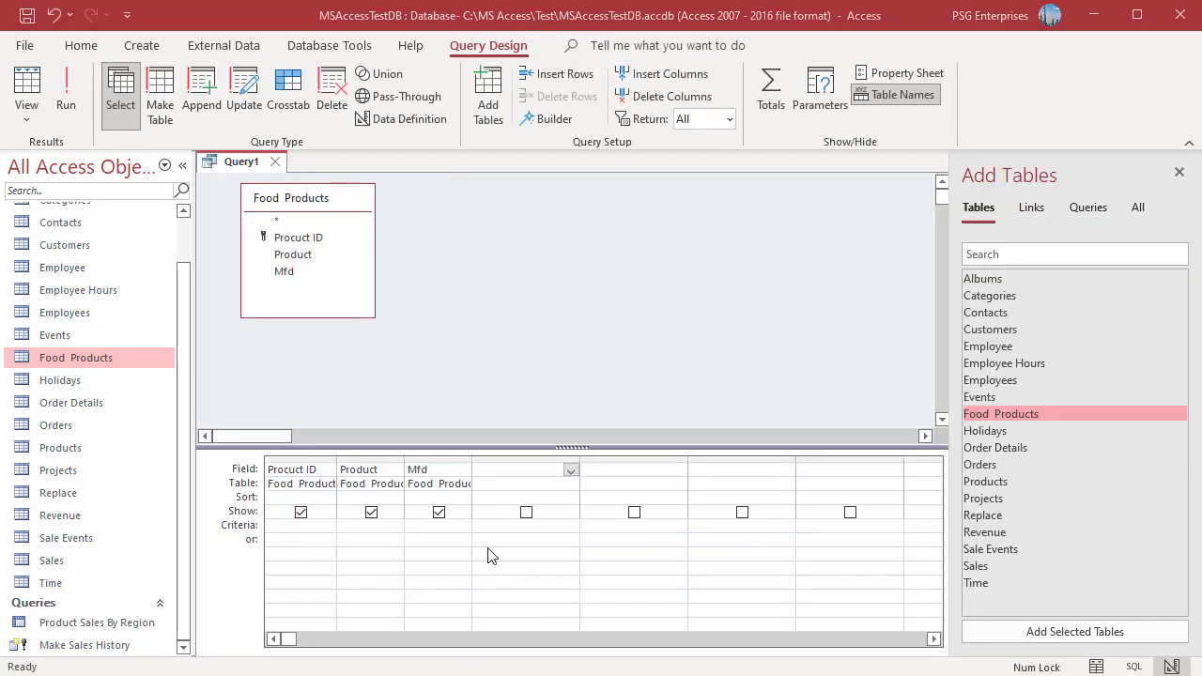
right_click(499, 479)
left_click(543, 615)
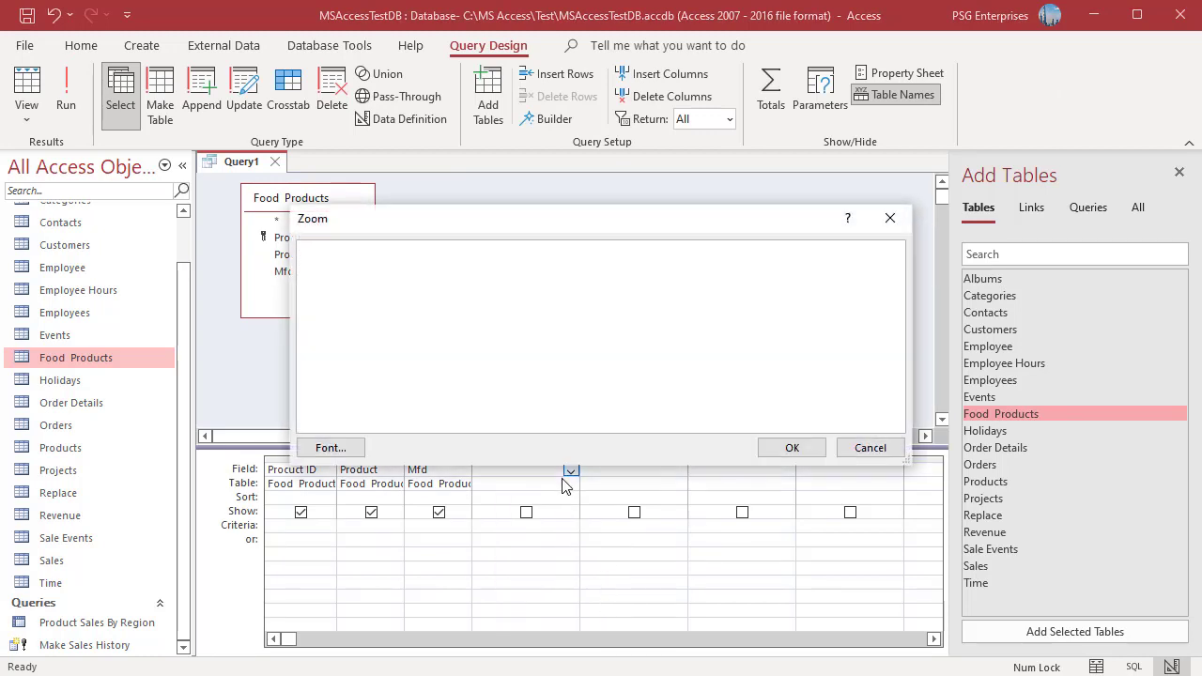
type("2 Weeks : DateAdd(\"ww\",2,[Mfd])")
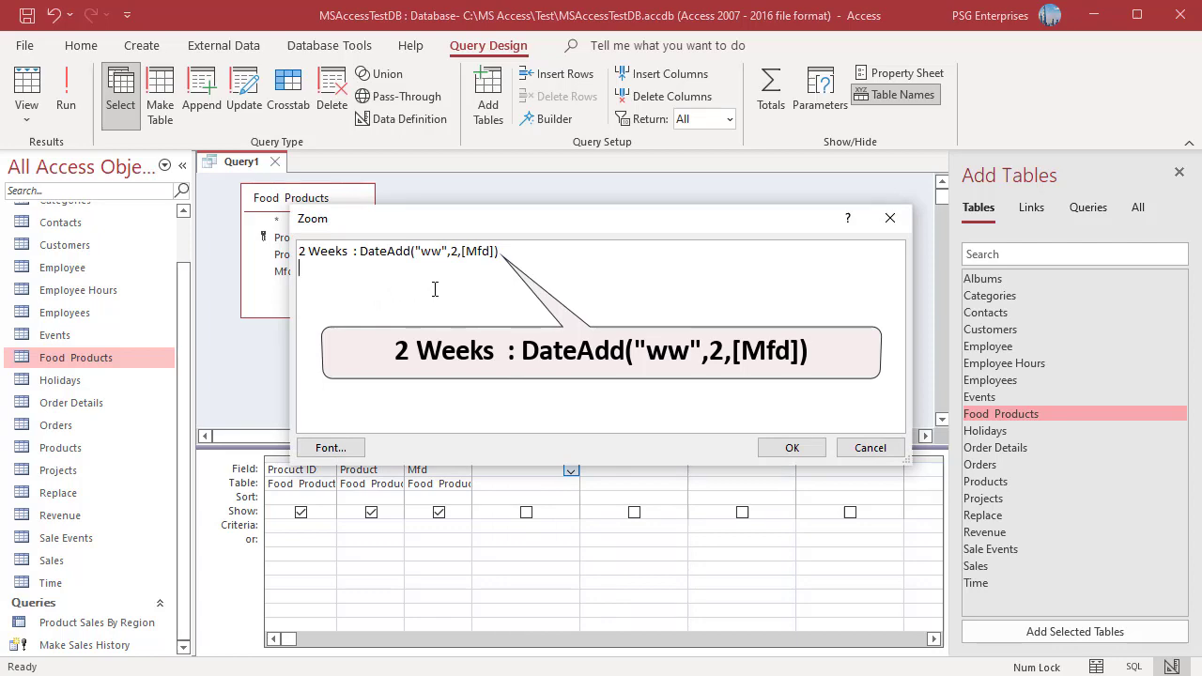
left_click(780, 449)
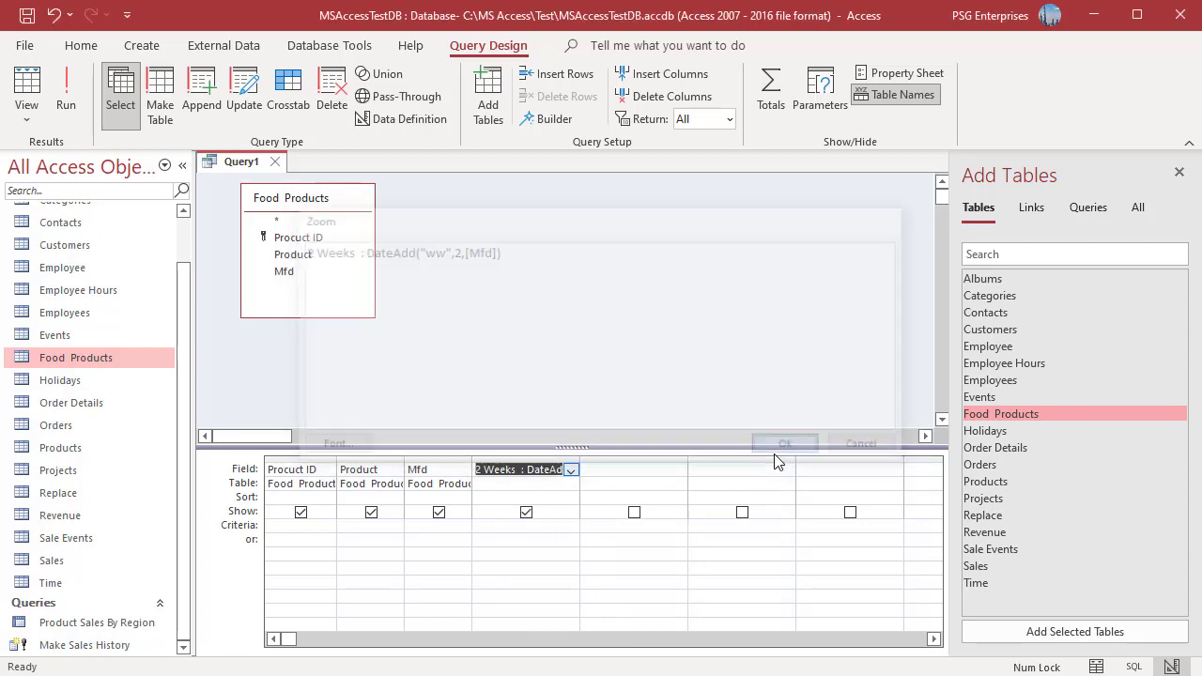
left_click(74, 102)
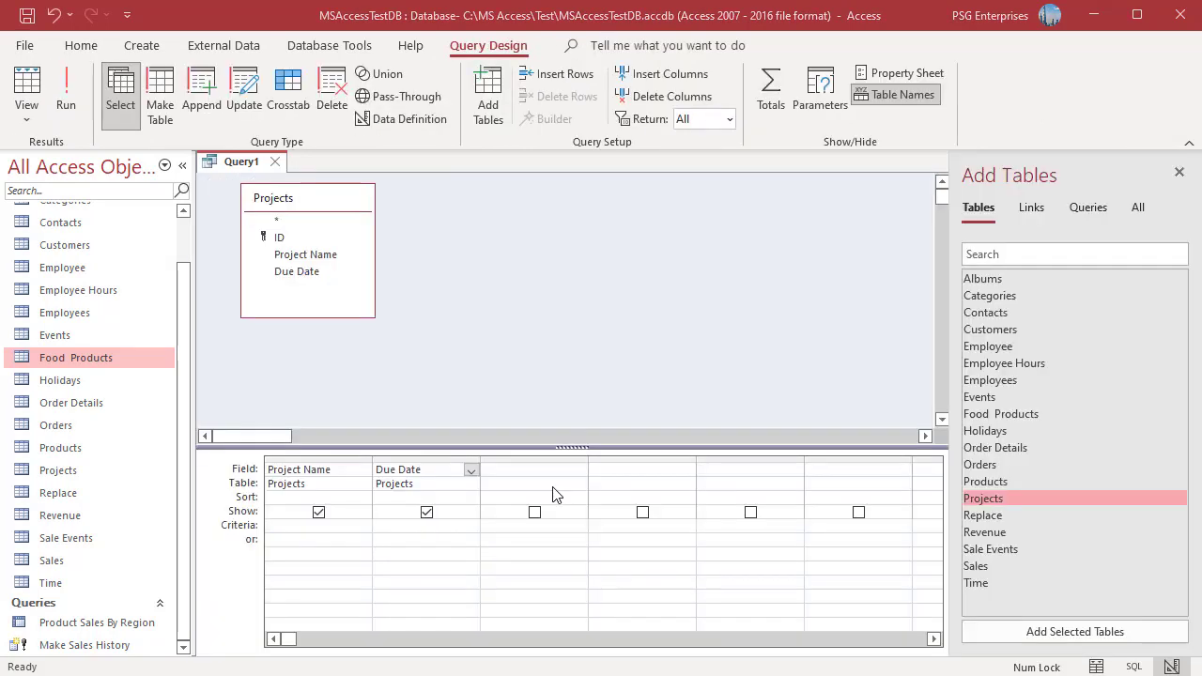
Put Start Date : DateAdd("d",-30,[Due Date]) in the third column and run it for the 5 projects.
right_click(504, 464)
left_click(491, 467)
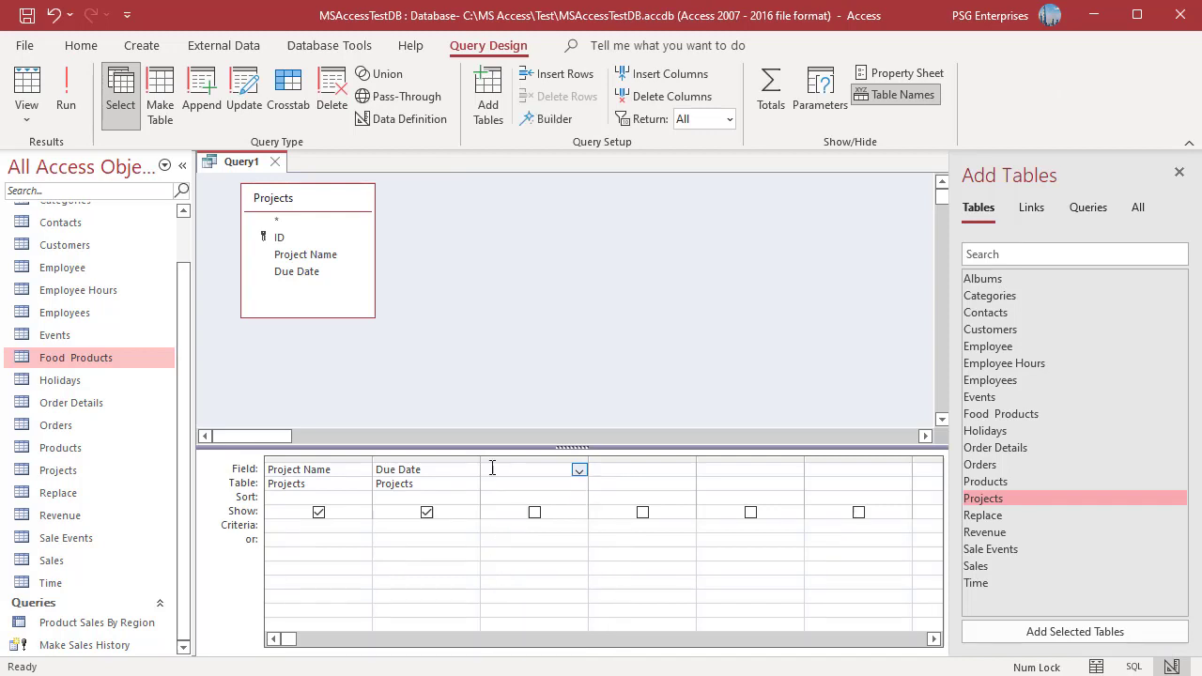
right_click(491, 467)
left_click(540, 613)
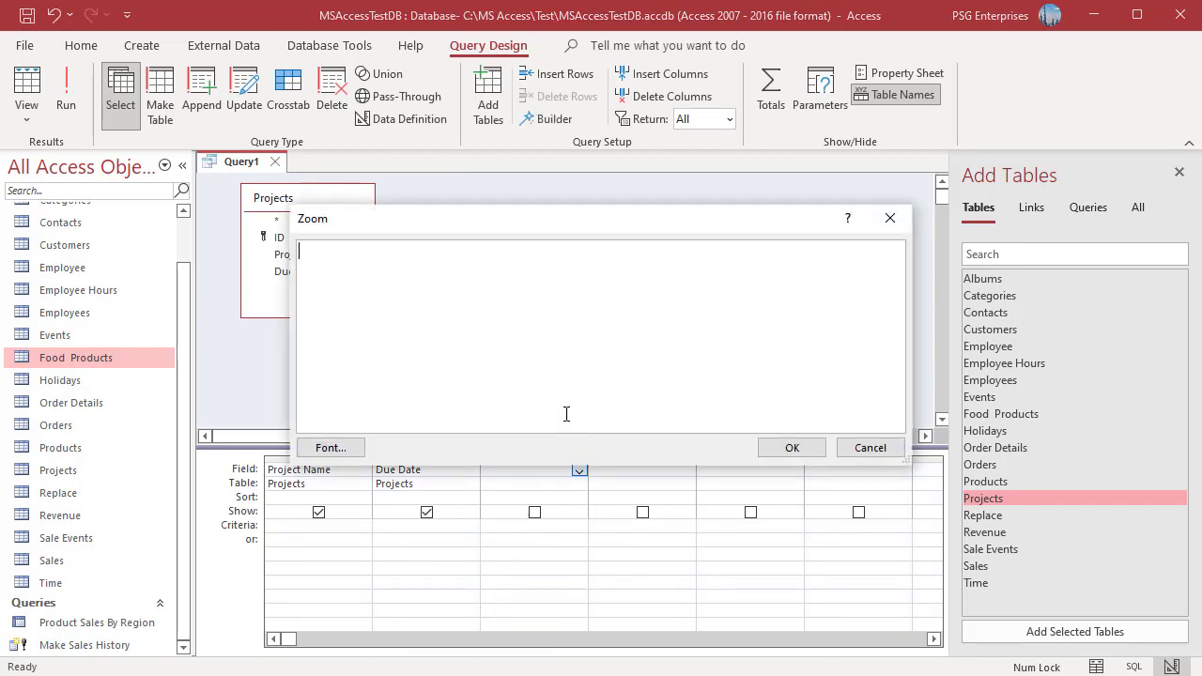
type("Start Date : DateAdd(\"d\",-30,[Due Date])")
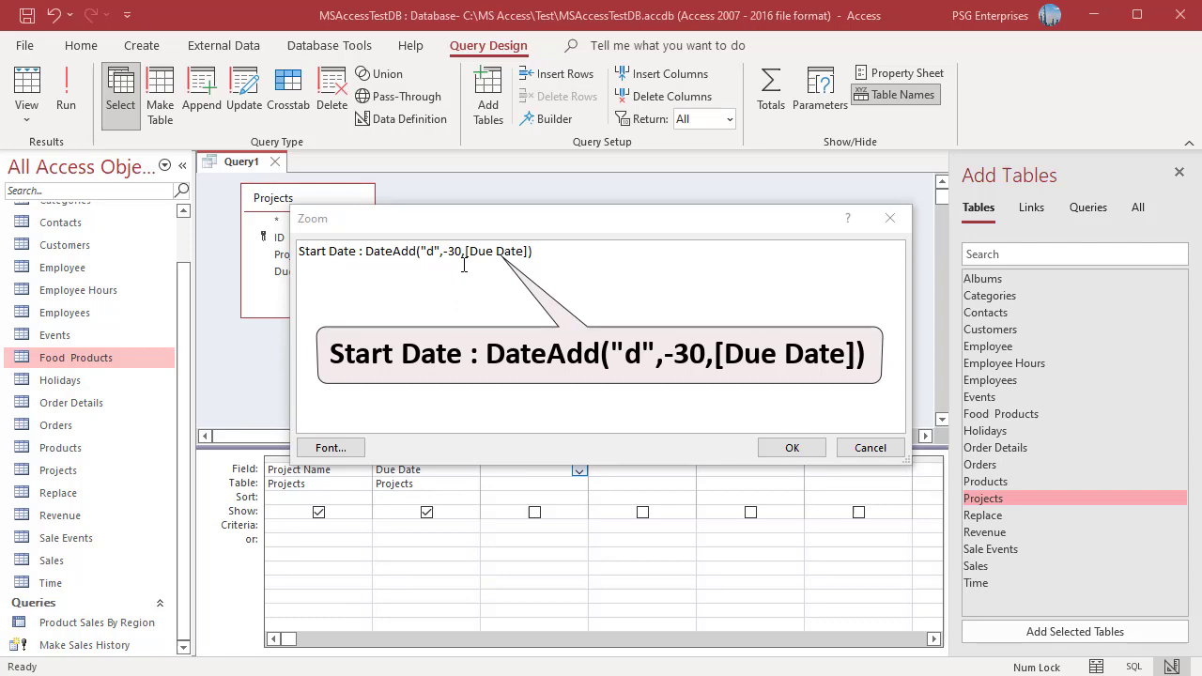
left_click(789, 448)
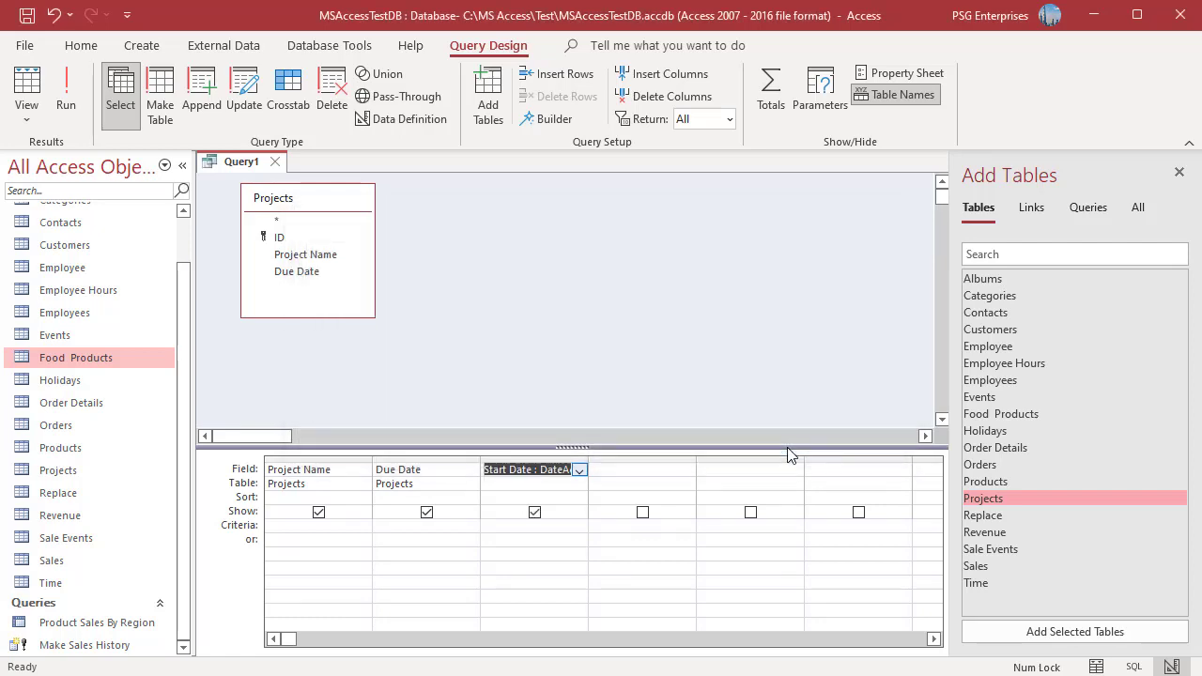
left_click(65, 94)
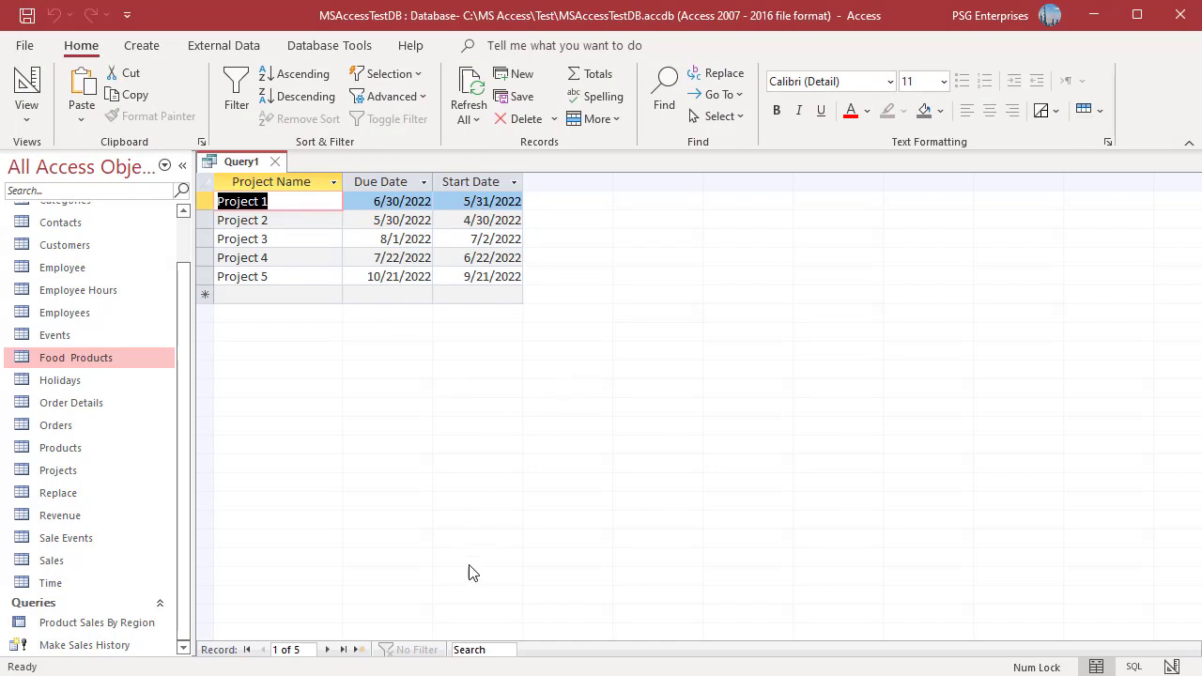
Close the results and start a new design-view query on the Time table with the Date Time field.
key("ctrl+w")
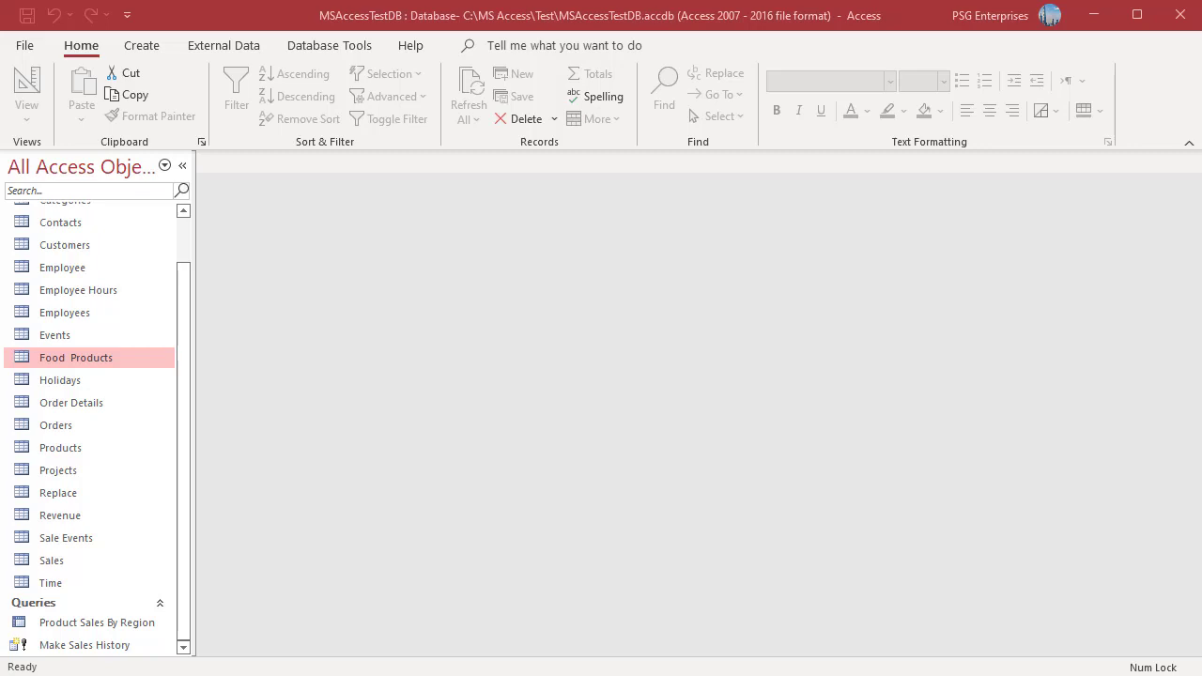
left_click(145, 47)
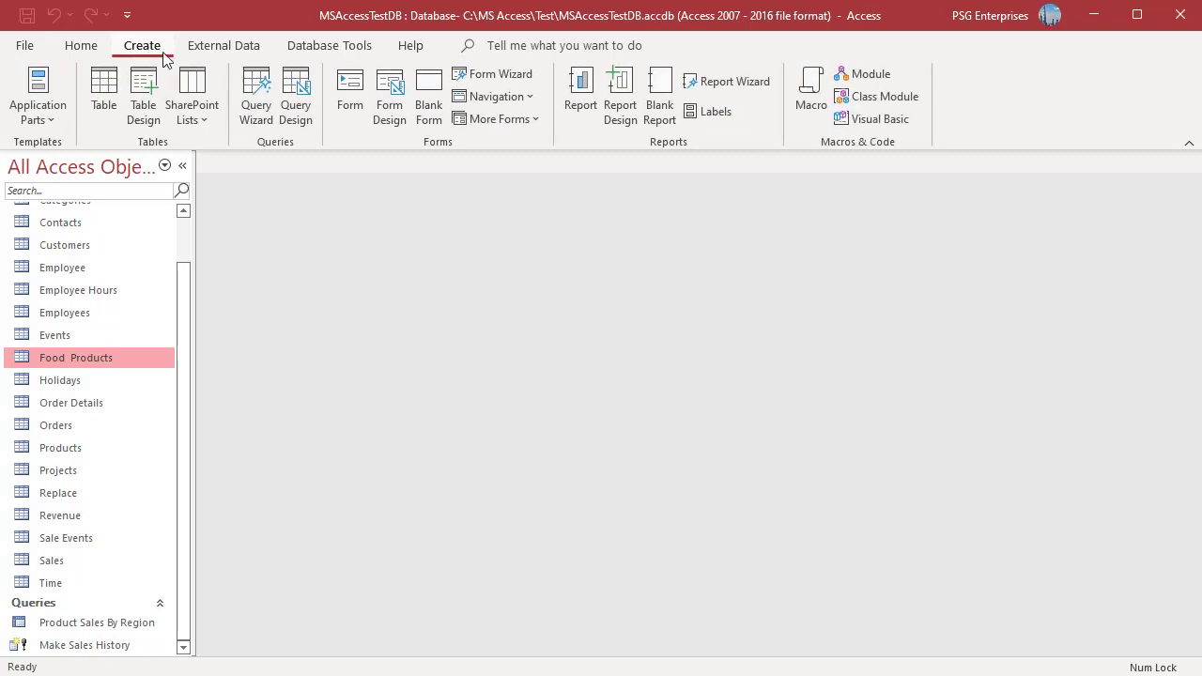
left_click(294, 108)
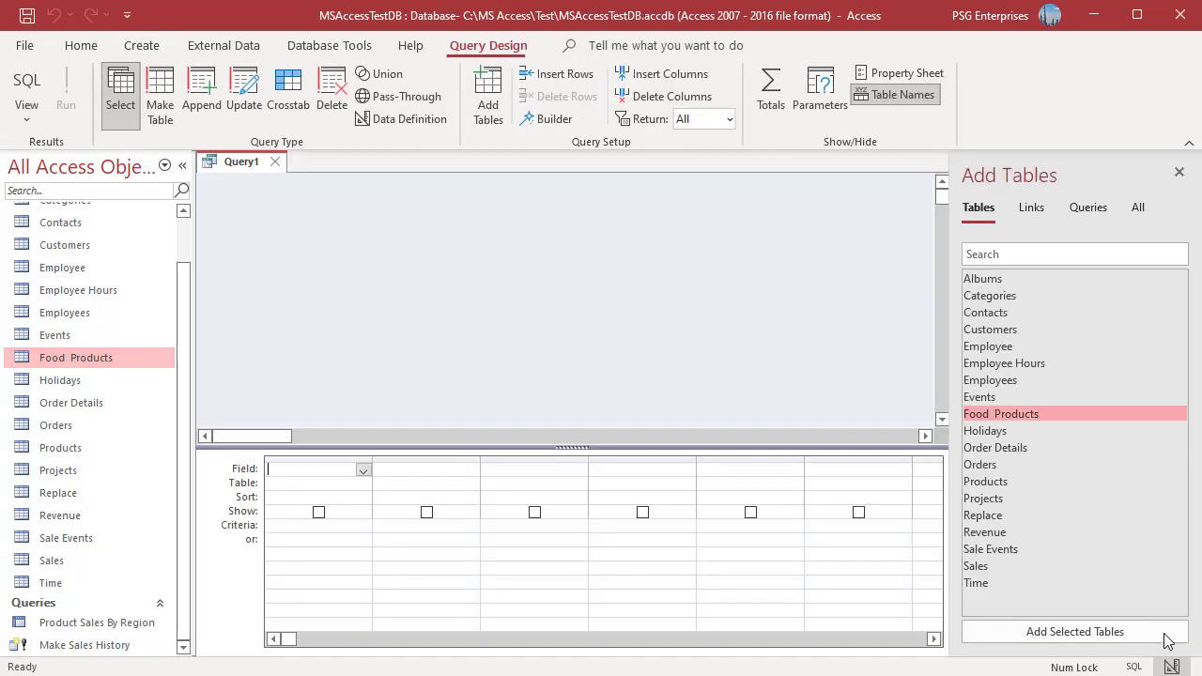
double_click(997, 583)
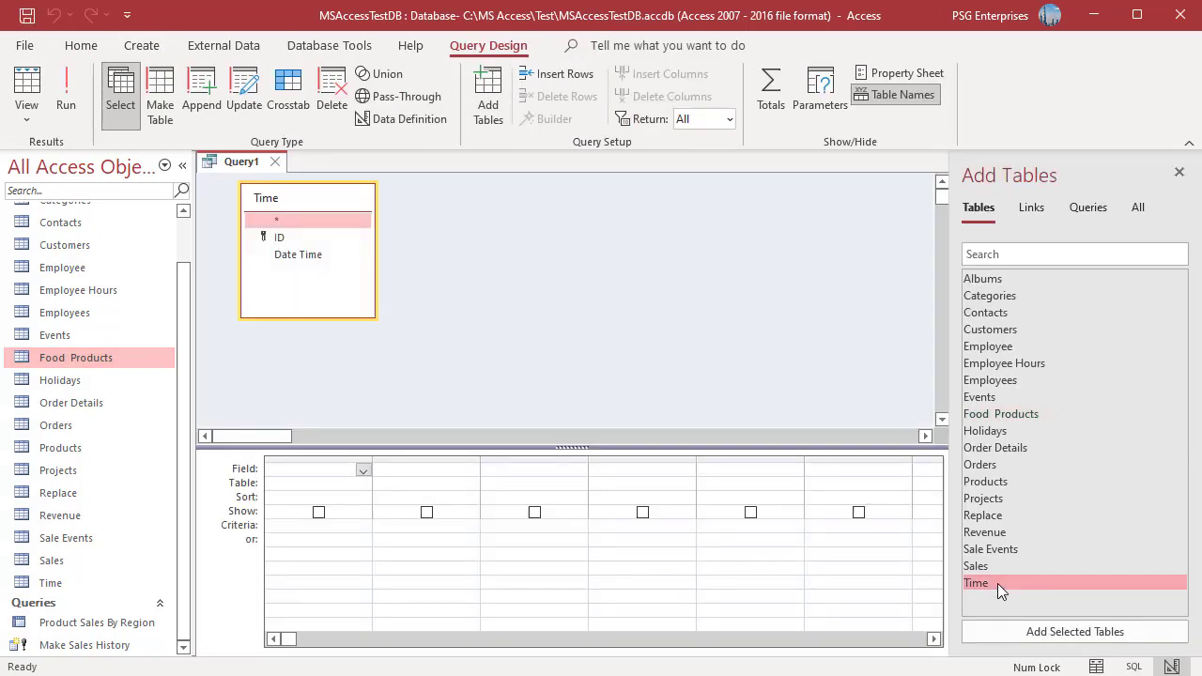
double_click(281, 256)
Add an Hour column adding one hour to Date Time, then run the query.
right_click(411, 469)
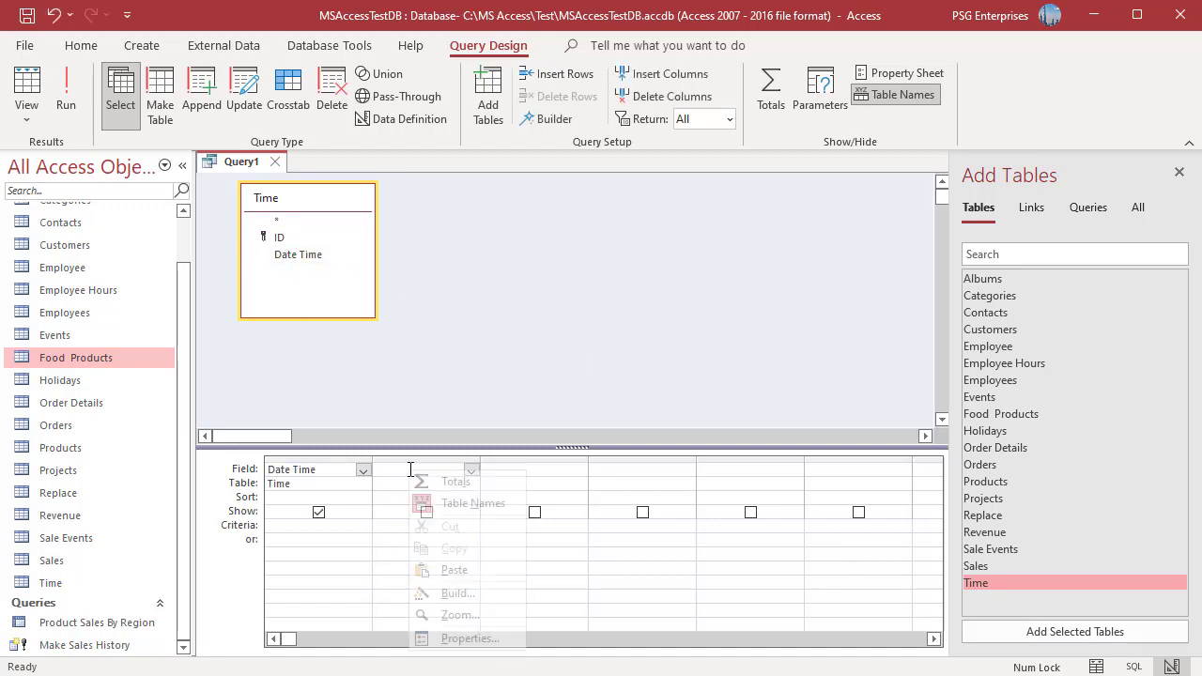
left_click(454, 614)
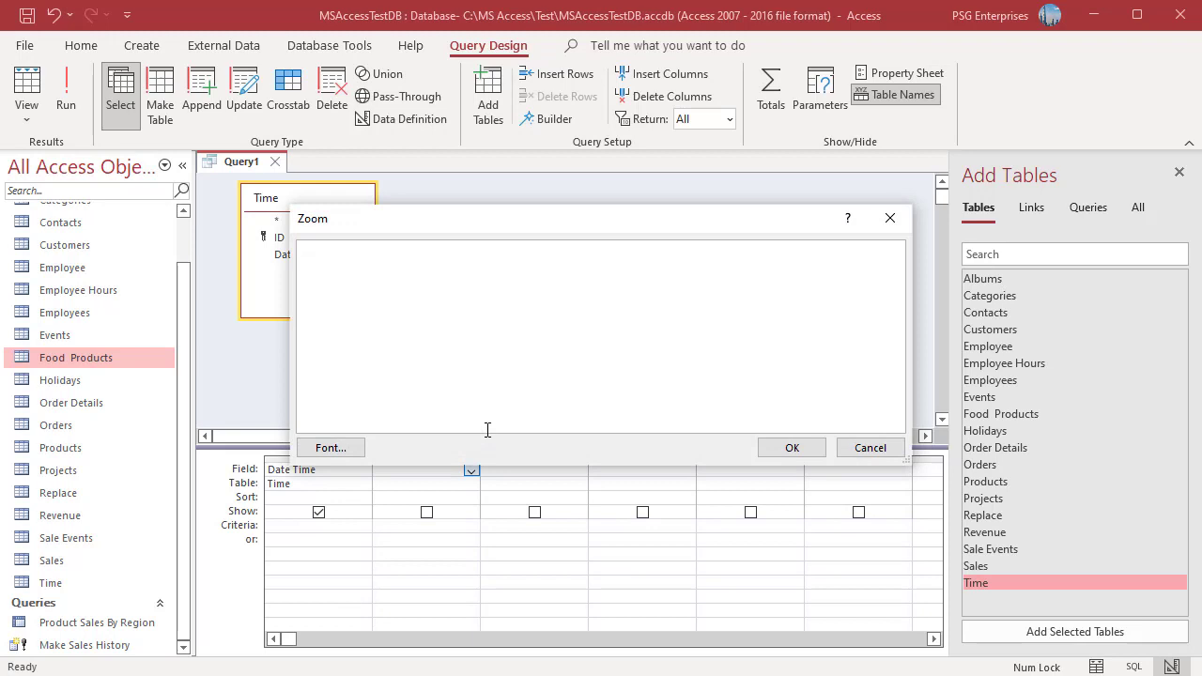
type("Hour : DateAdd(\"h\",1,[Date Time])")
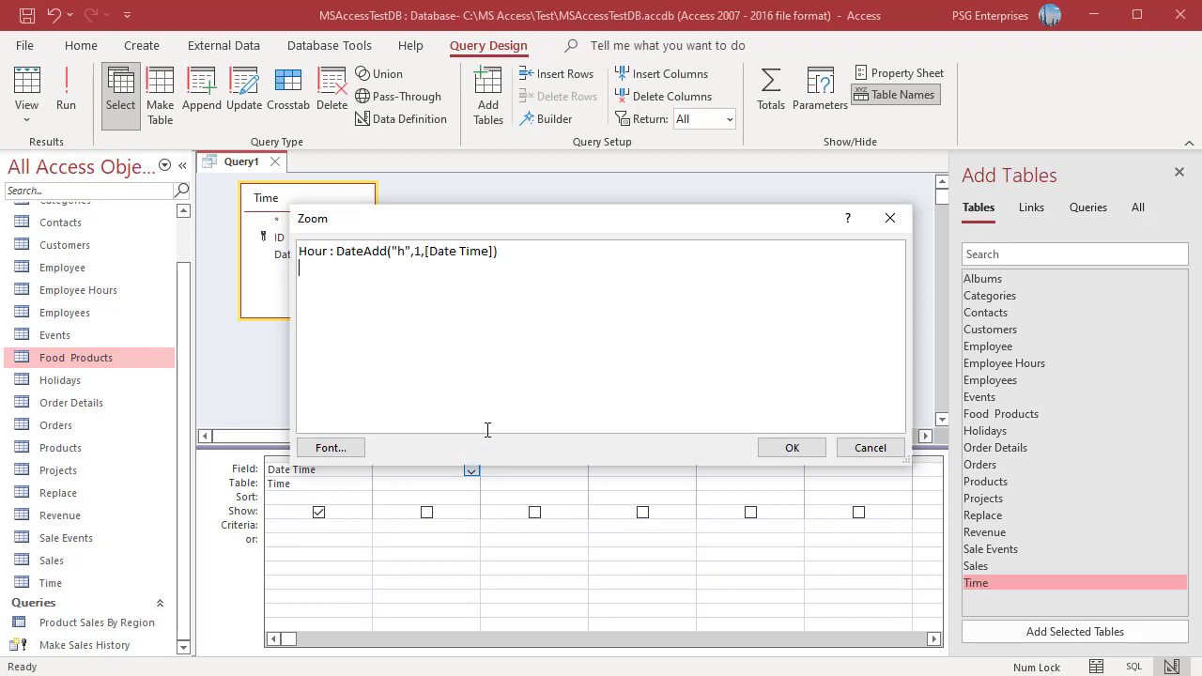
key("Return")
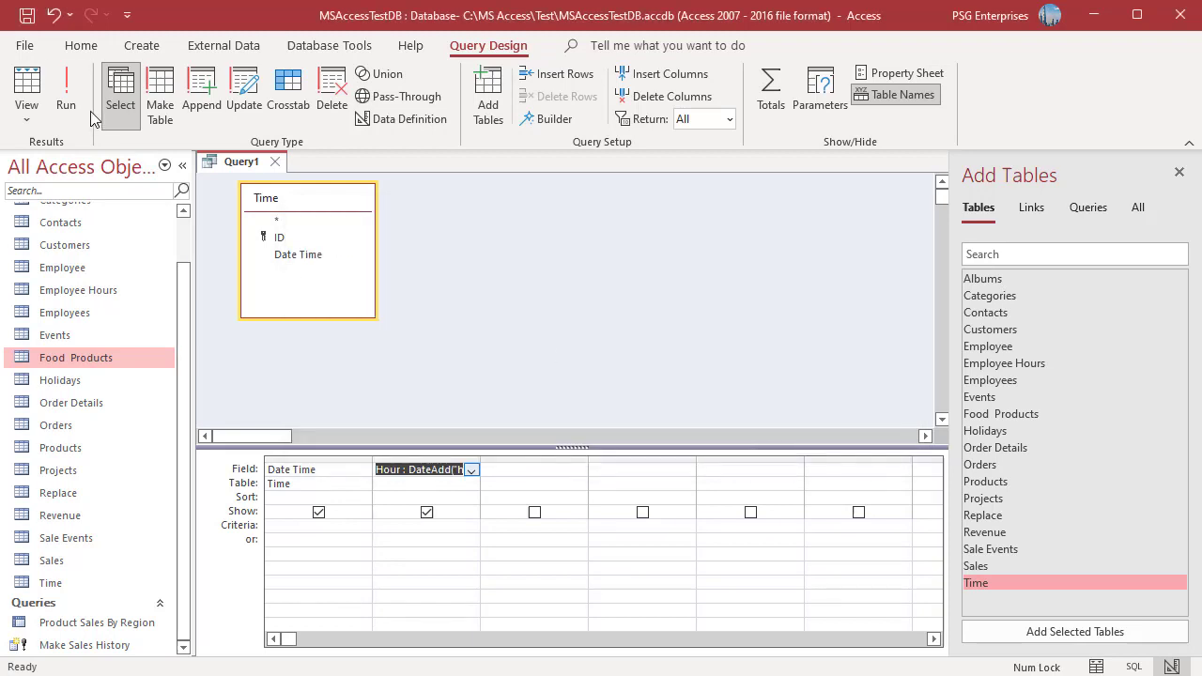
left_click(68, 99)
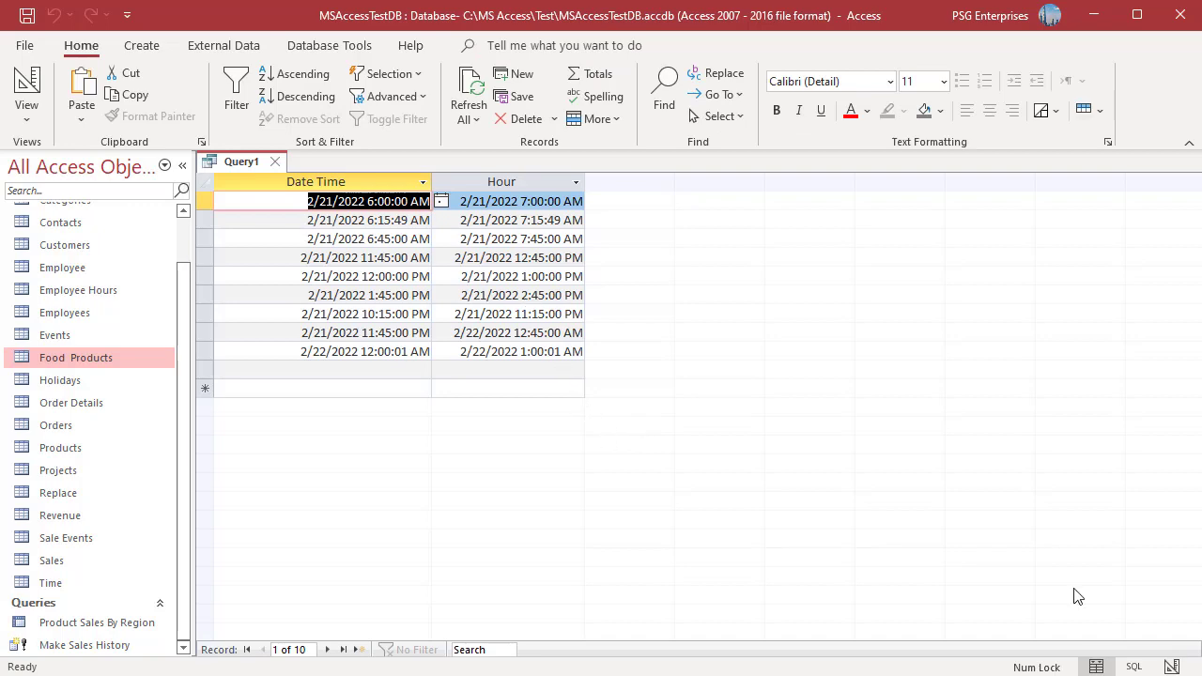
Put a nested DateAdd 1Hr 15Min expression in the third column and run it on all 10 records.
left_click(1170, 666)
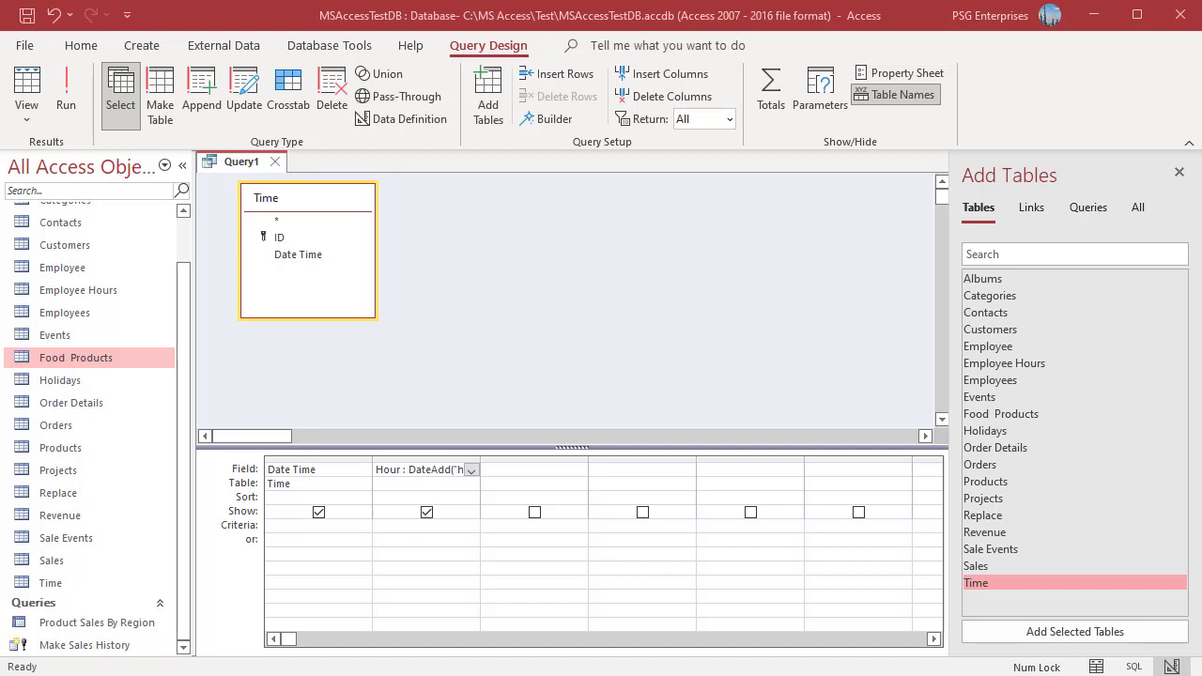
left_click(510, 473)
right_click(510, 472)
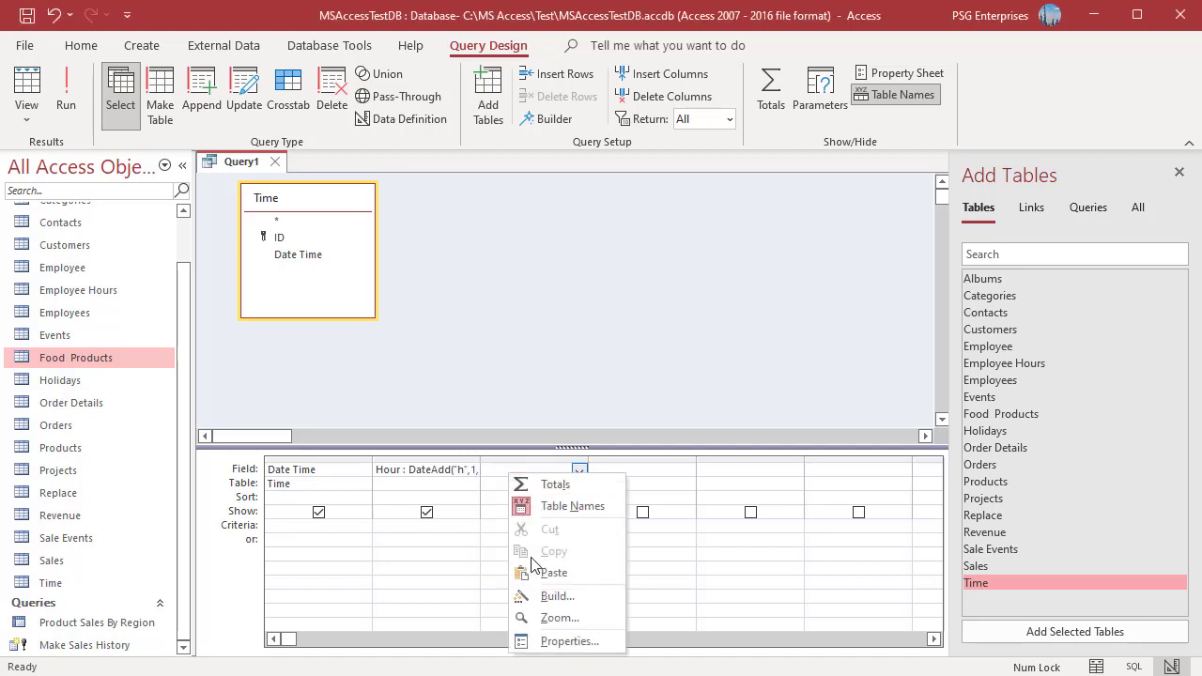
left_click(549, 617)
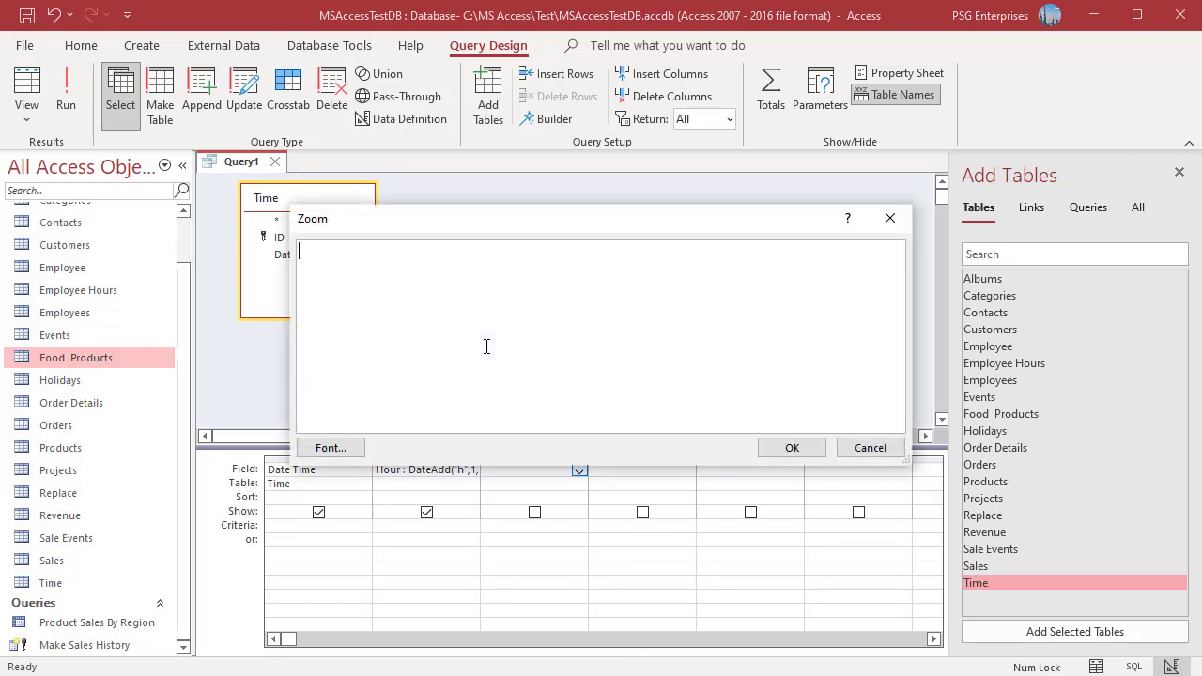
type("1Hr 15Min : DateAdd(\"n\",15,DateAdd(\"h\",1,[Date Time]))")
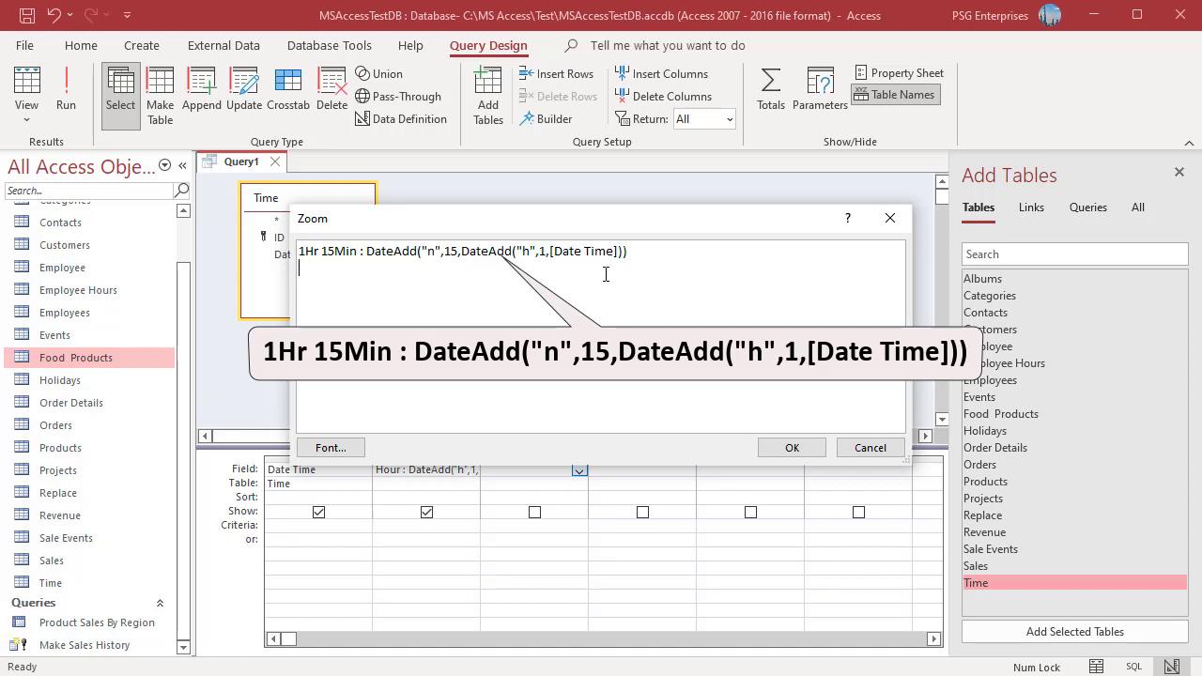
left_click(793, 446)
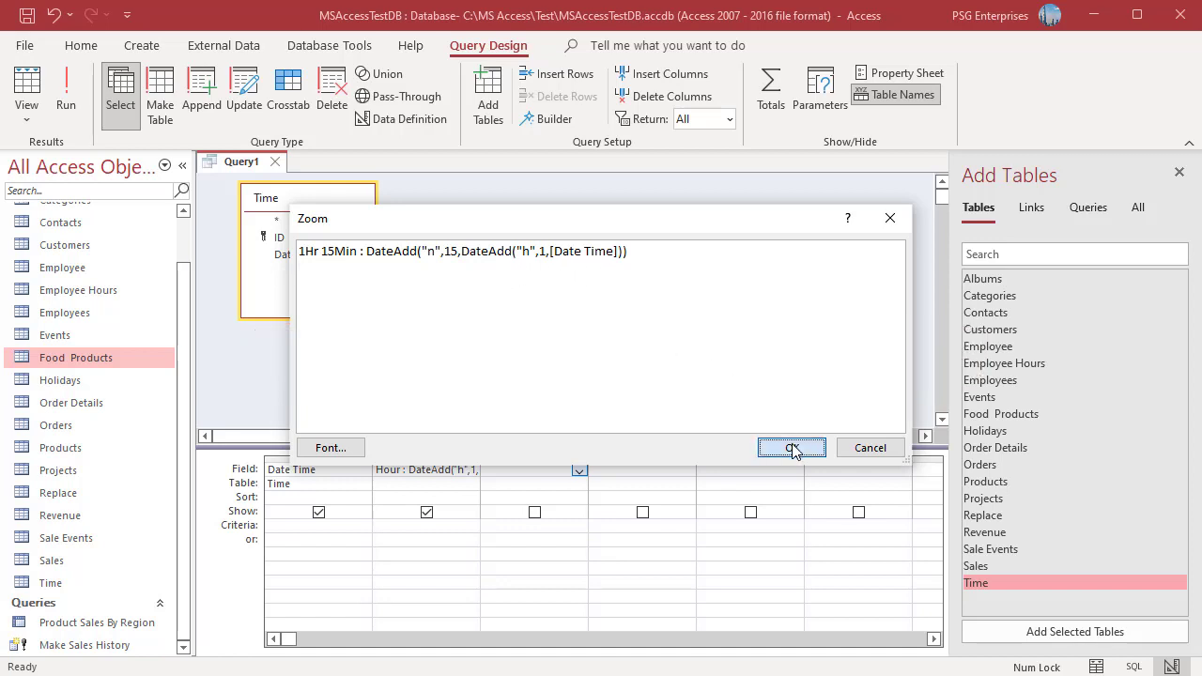
left_click(76, 104)
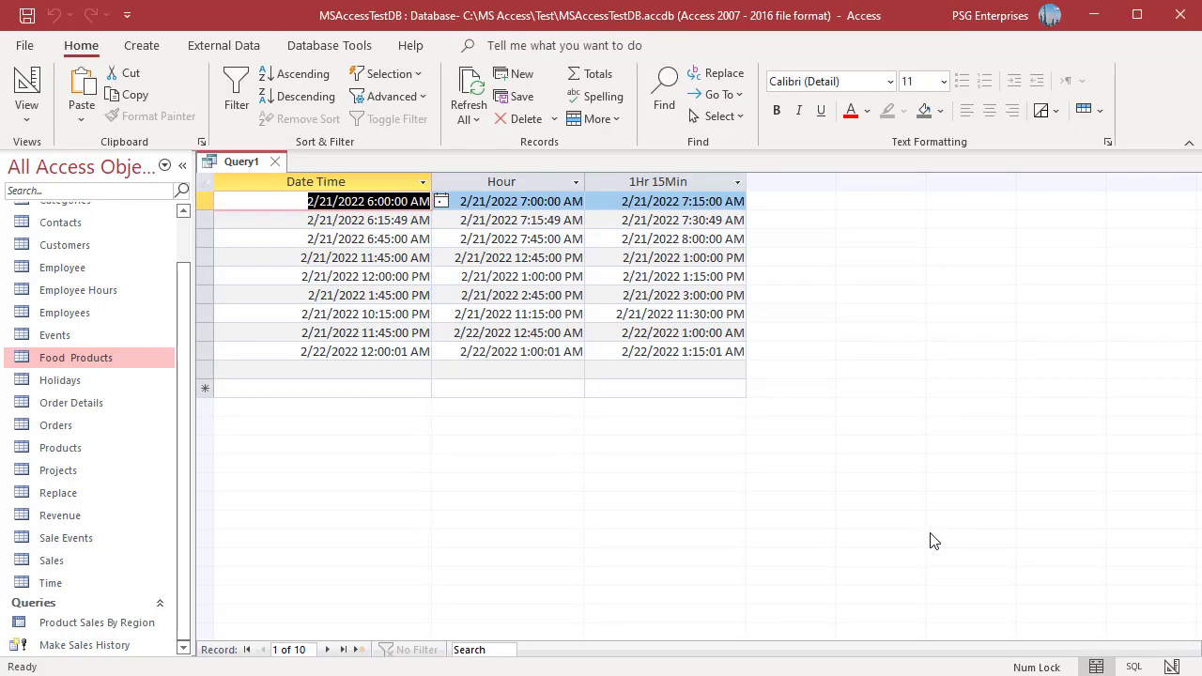
Add a fourth column, 1 Hr 15 Min (75 Min), using DateAdd with "n" and 75, then run it.
left_click(1172, 666)
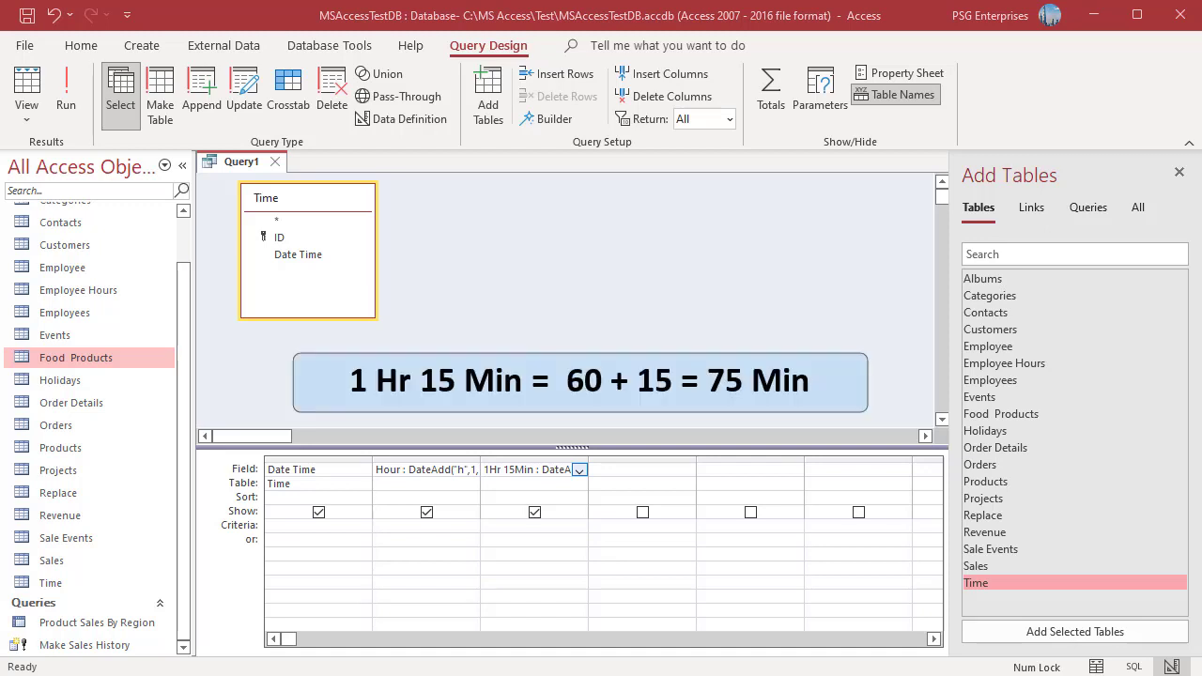
key("Tab")
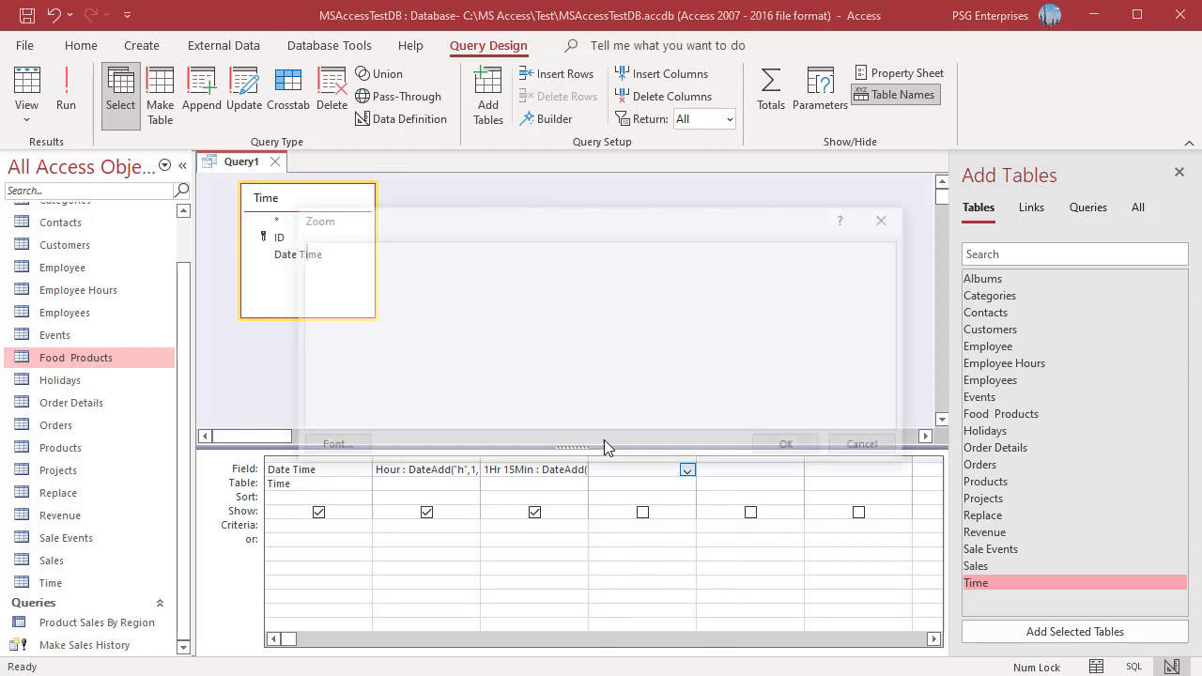
key("shift+F2")
type("1 Hr 15 Min (75 Min) : DateAdd(\"n\",75,[Date Time])")
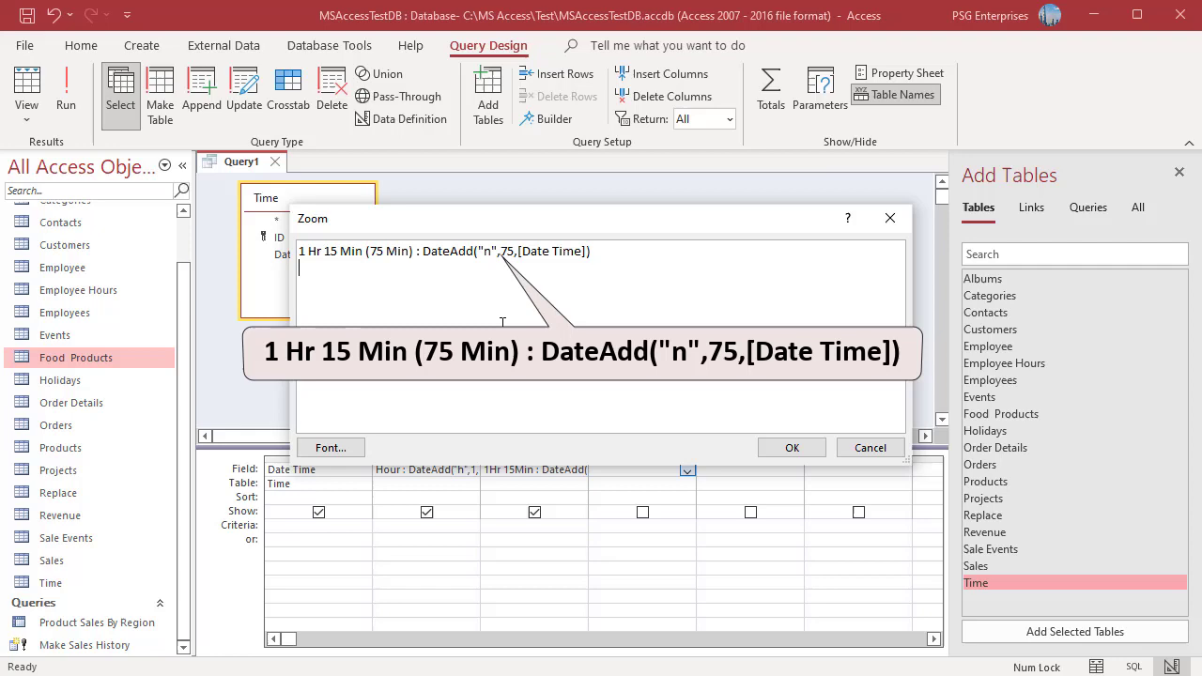
left_click(775, 449)
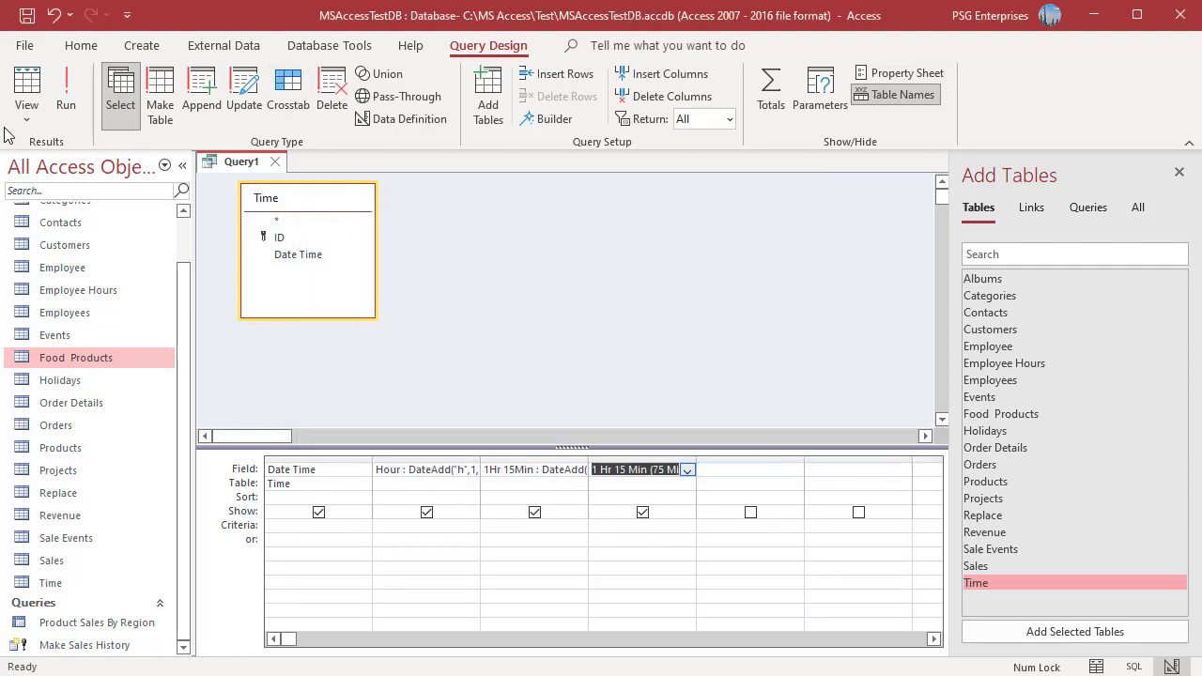
left_click(65, 105)
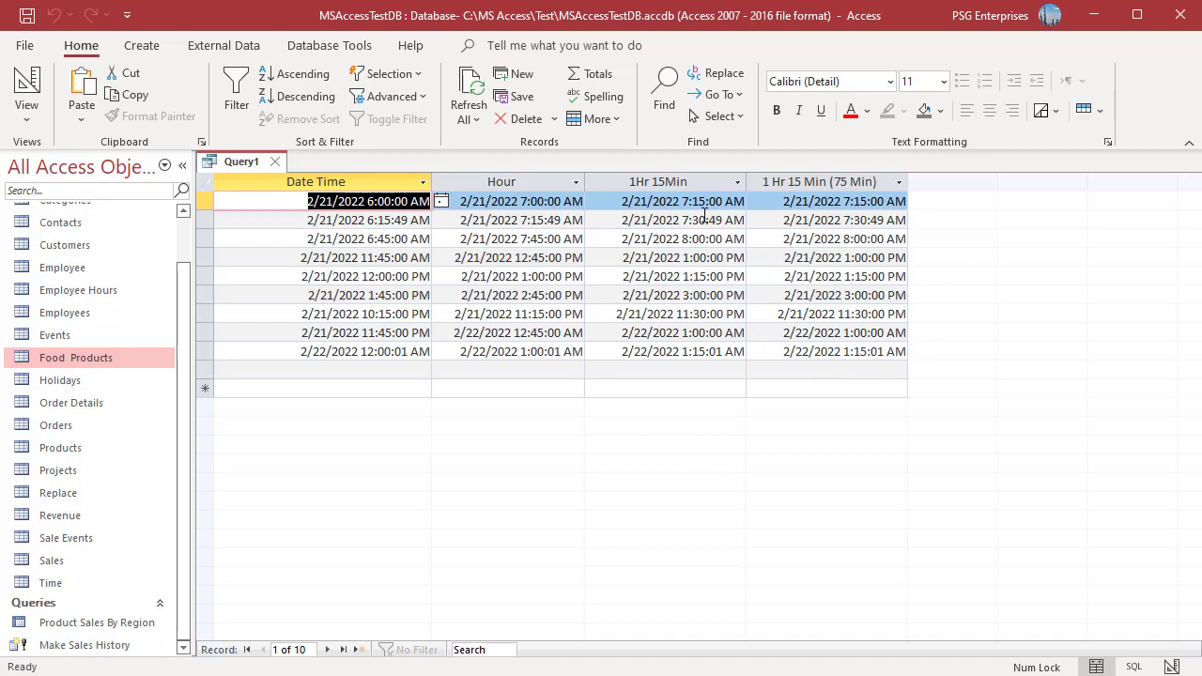
Put Expr1: DateAdd("s",30,[Date Time]) in the fifth column and run the query.
left_click(1171, 667)
right_click(713, 470)
left_click(763, 612)
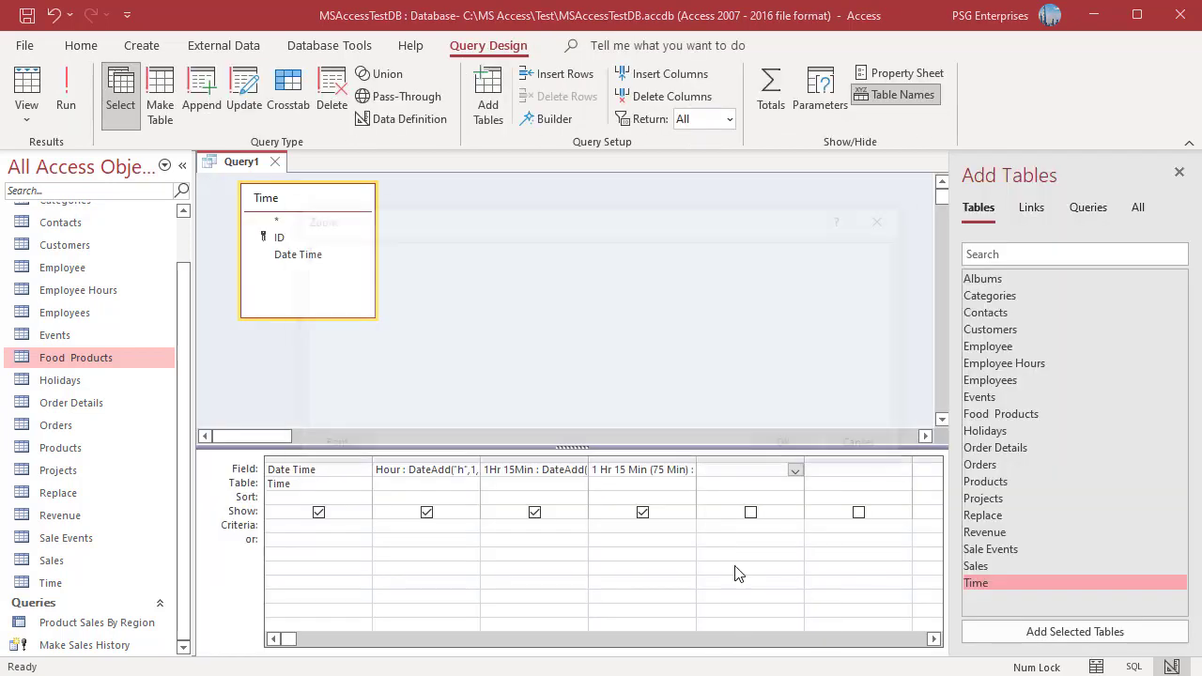
type("DateAdd(\"s\",30,[Date Time])")
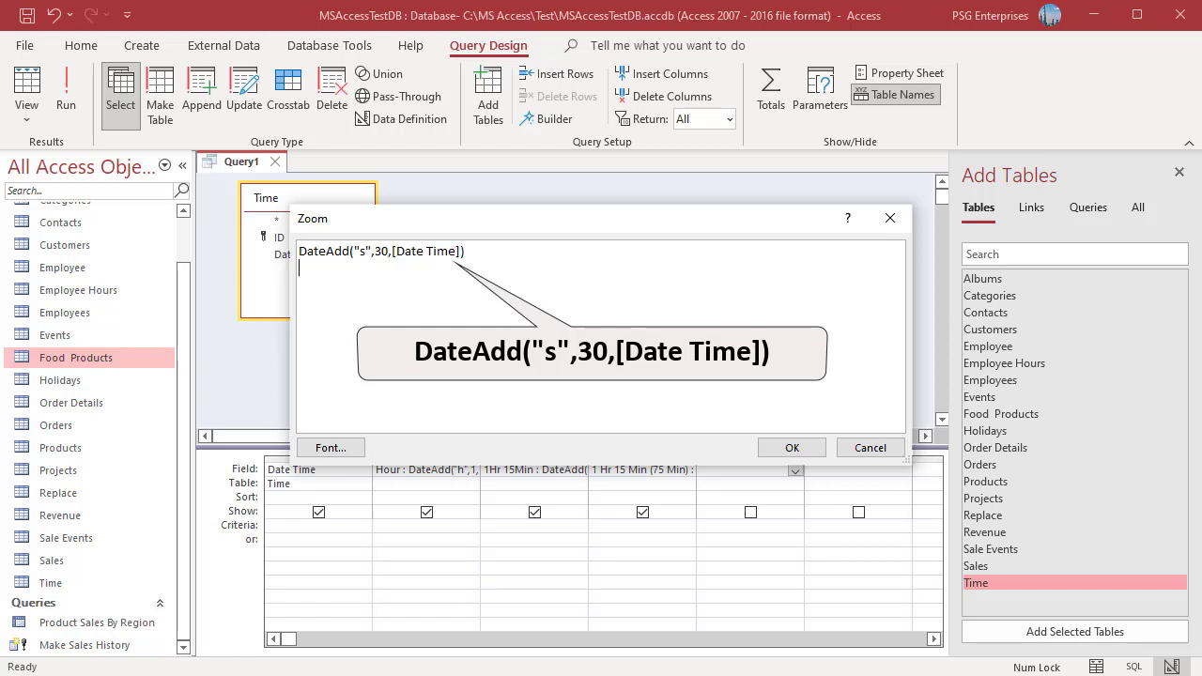
left_click(791, 448)
left_click(66, 94)
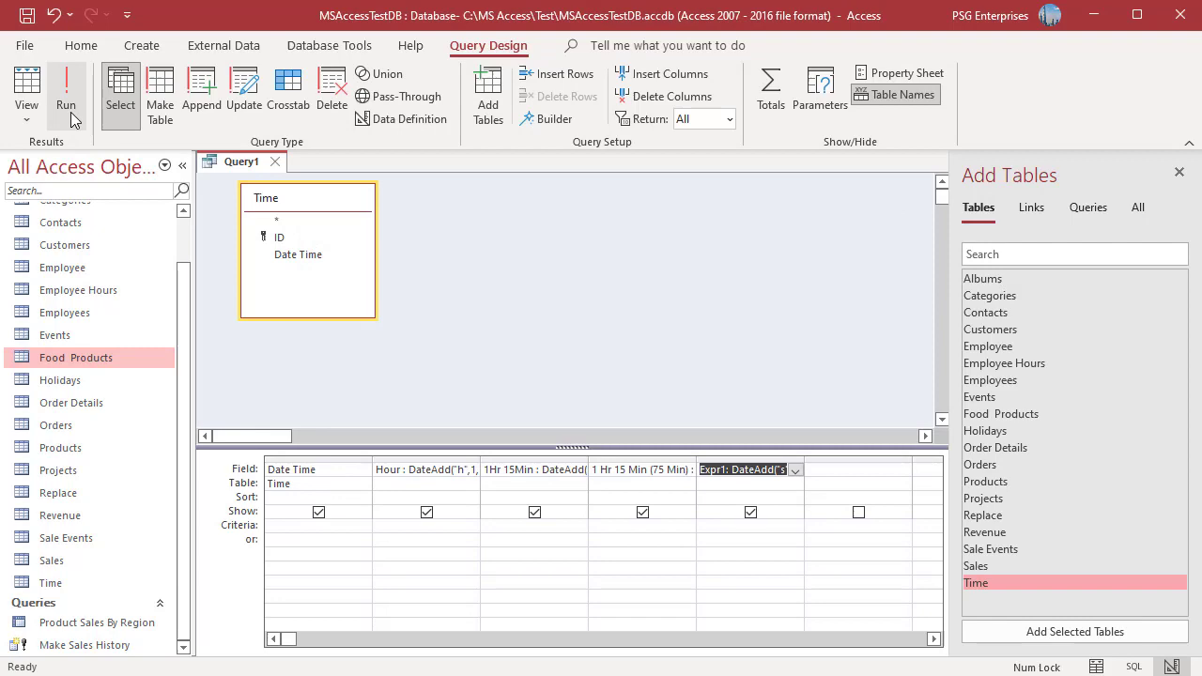